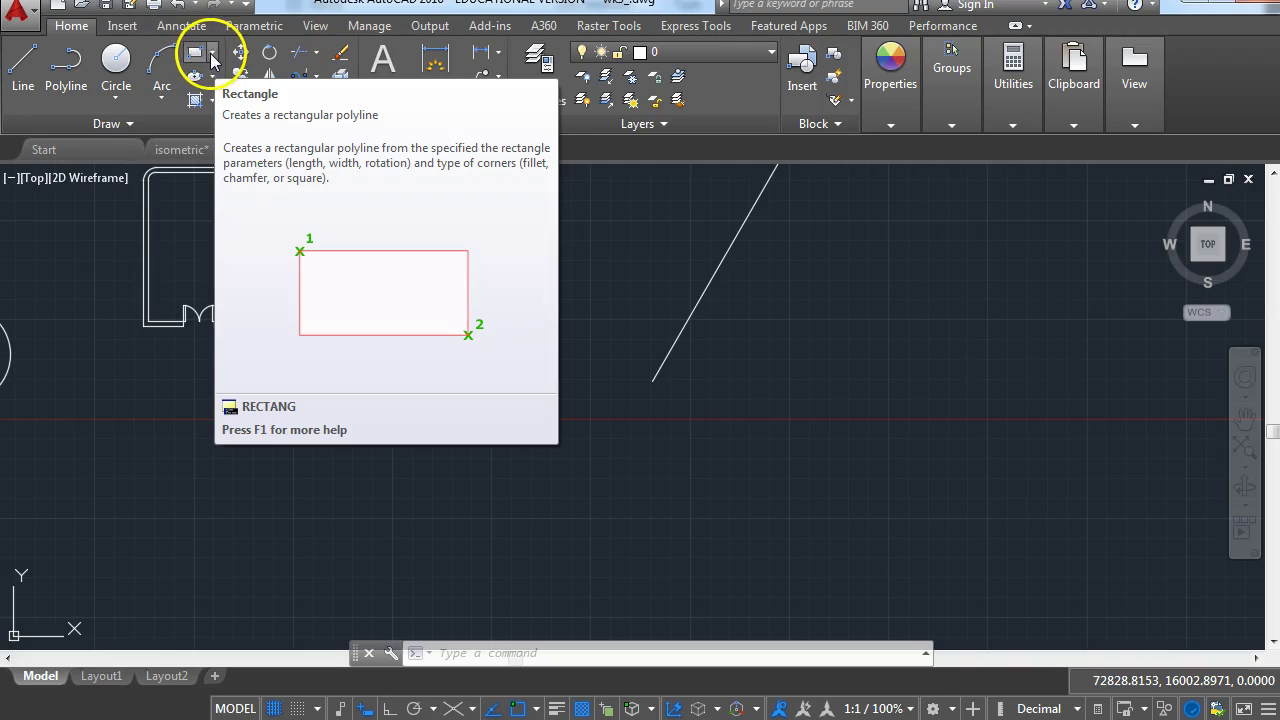
Draw a rectangle 5000 wide and 8000 high in the empty area between the two long slanted lines.
middle_click_drag(429, 409, 437, 346)
type("REC")
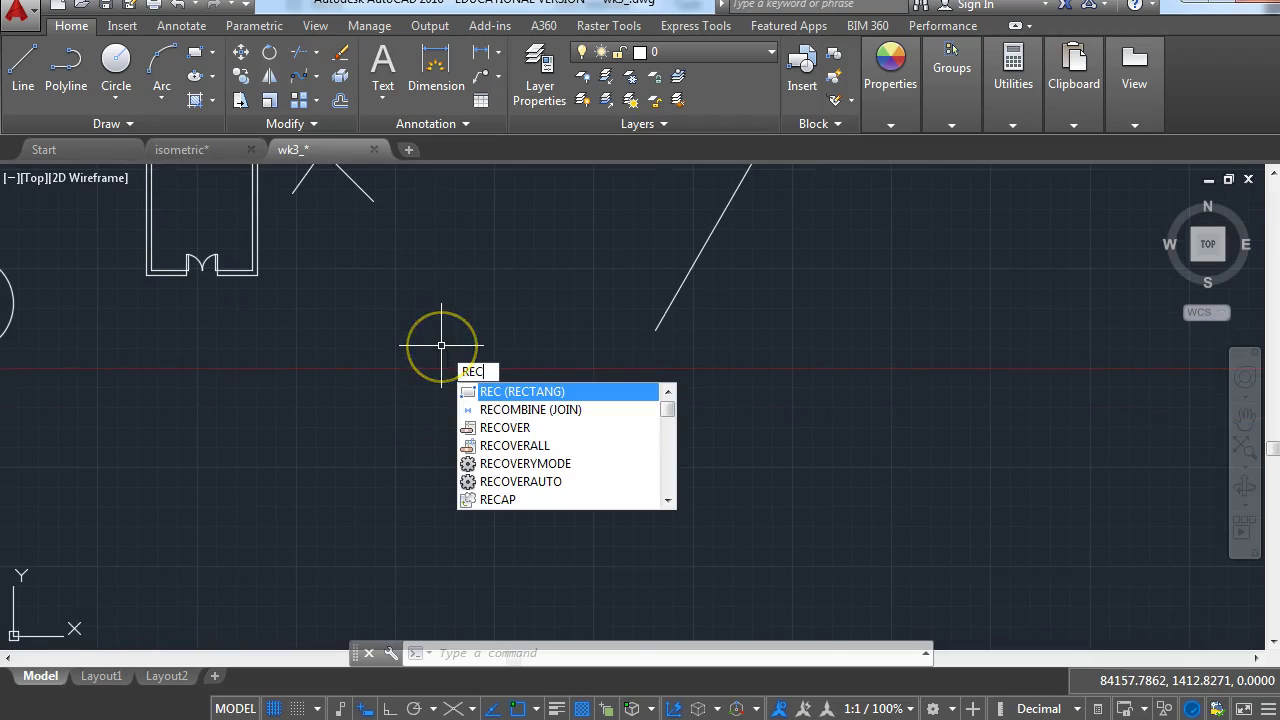
key("Return")
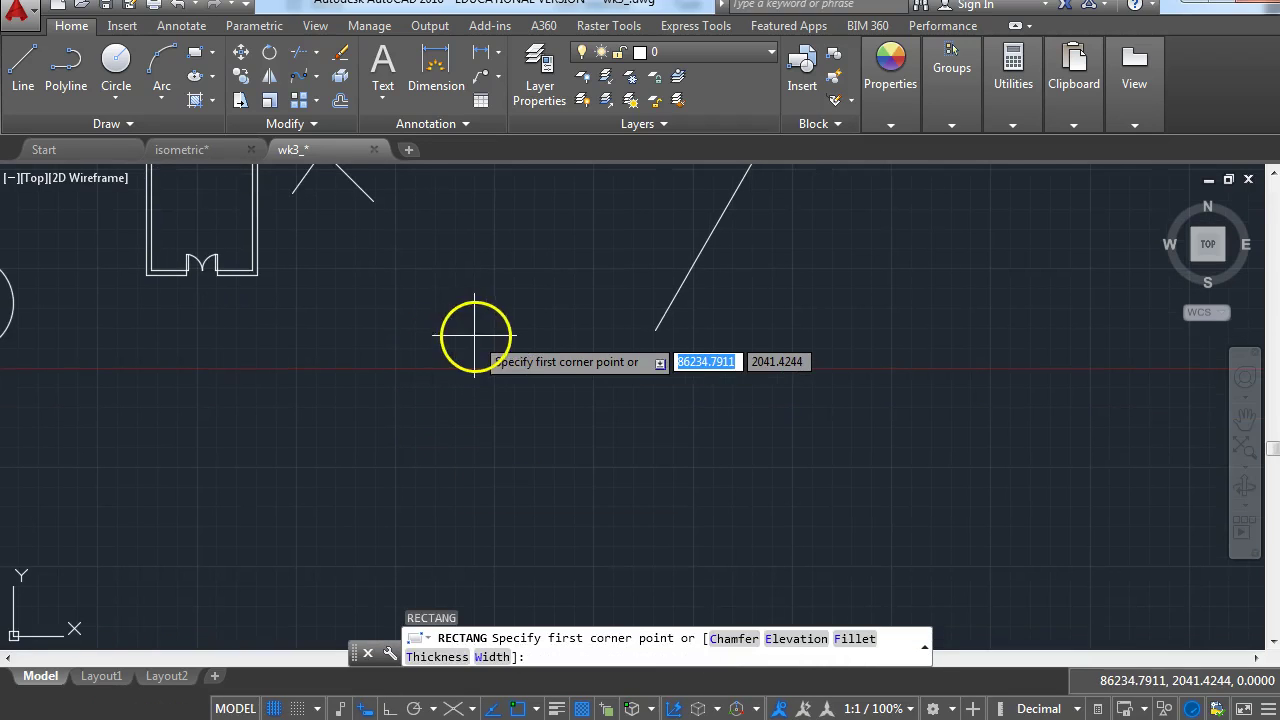
mouse_move(569, 308)
middle_mouse_down()
mouse_move(66, 414)
mouse_move(0, 409)
middle_mouse_up()
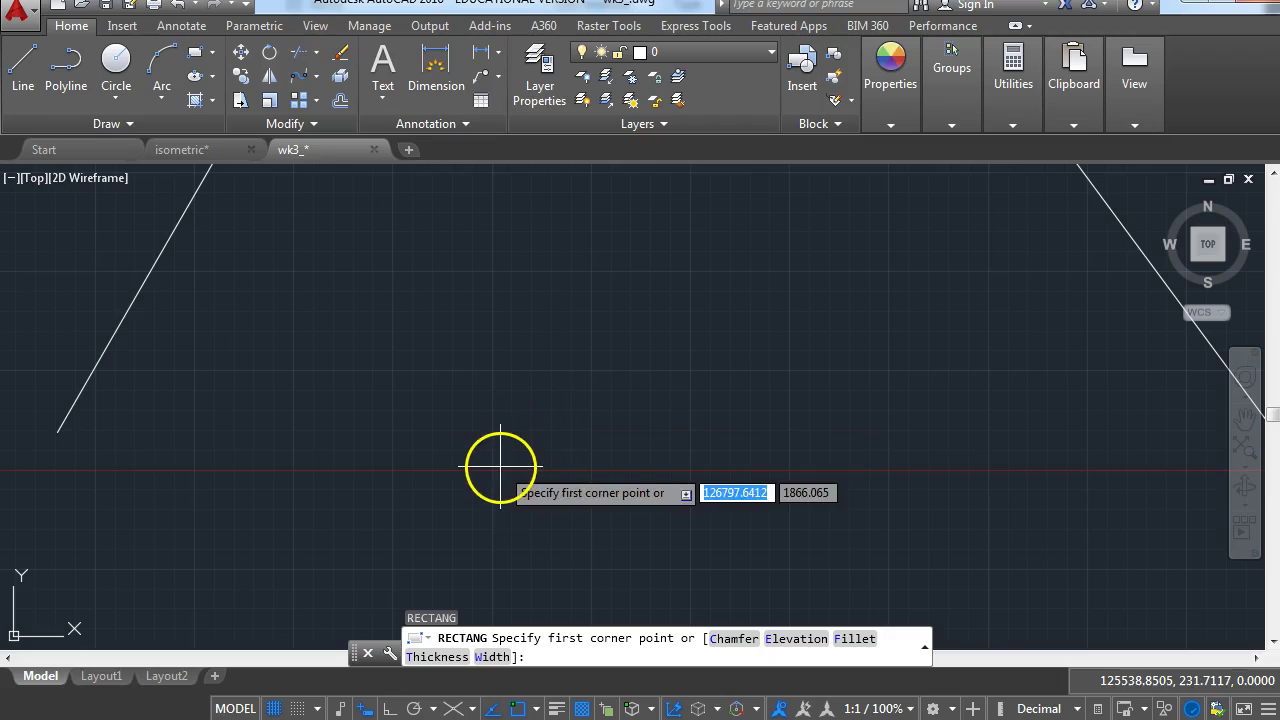
left_click(500, 466)
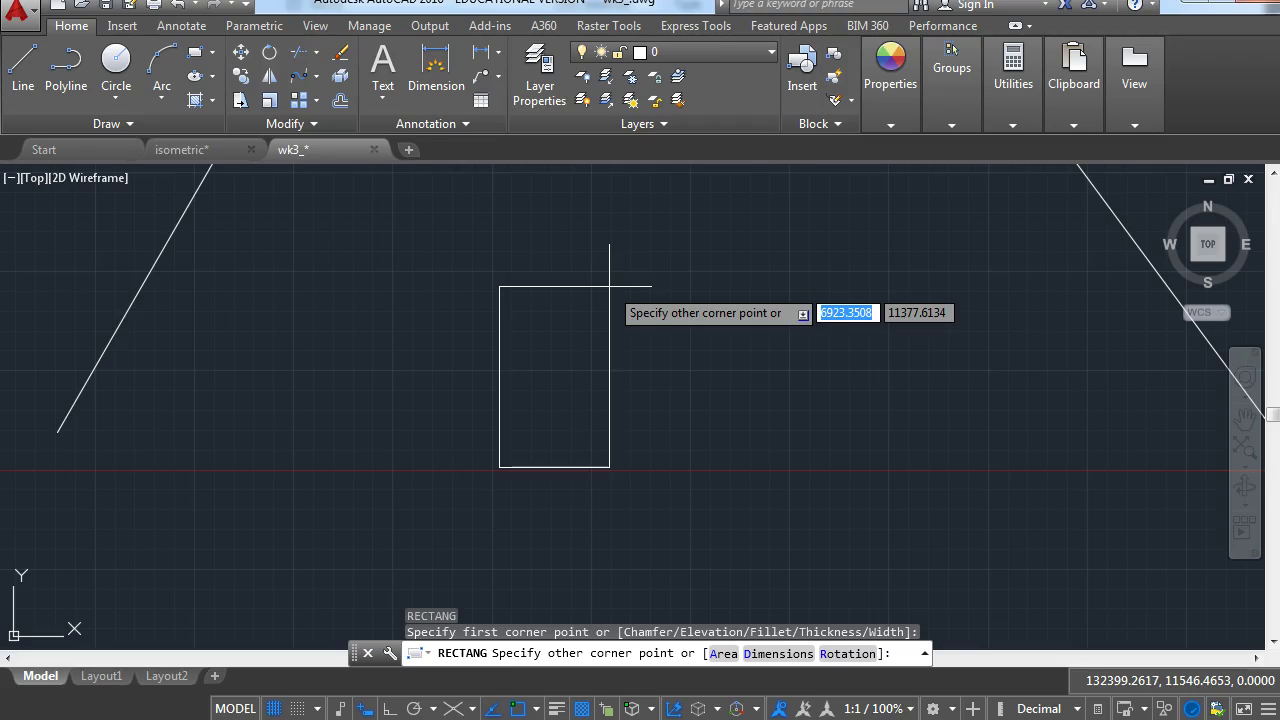
type("5000")
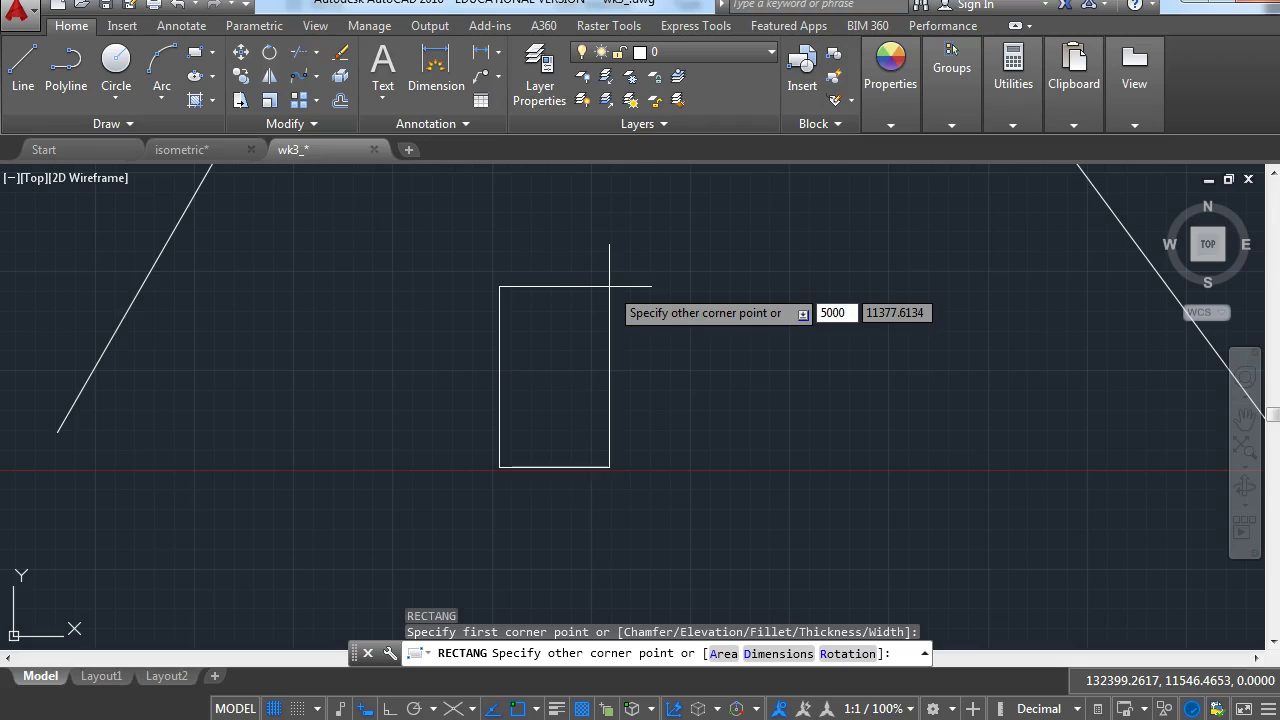
key("Tab")
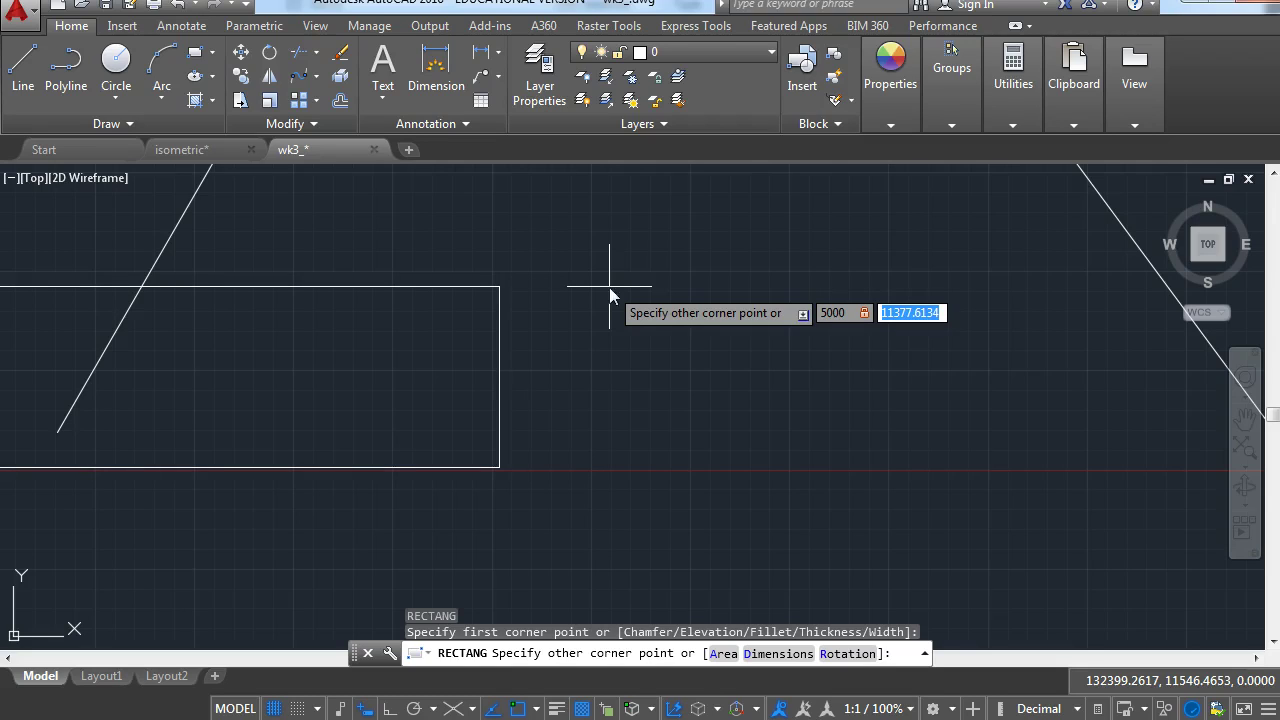
type("8000")
key("Return")
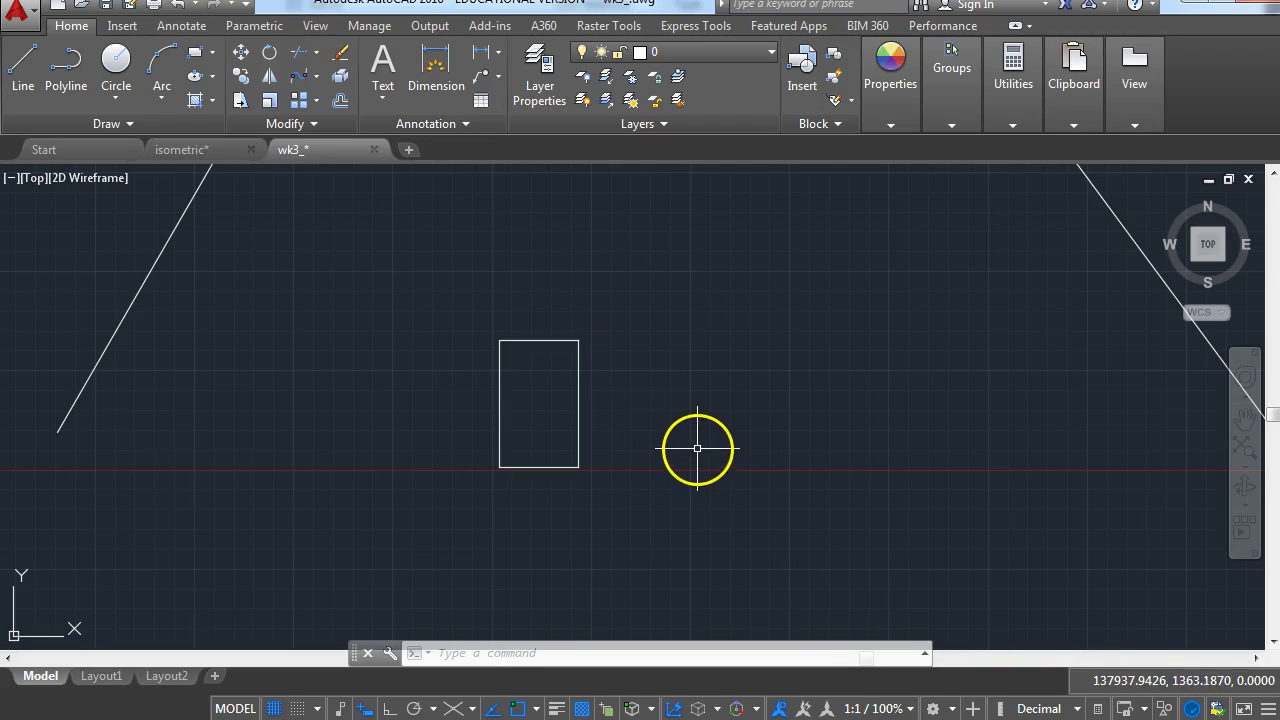
Draw a second rectangle, 5000 wide and 9000 high, to the right of the first one.
middle_click_drag(692, 443, 531, 426)
type("rec")
key("Return")
left_click(615, 449)
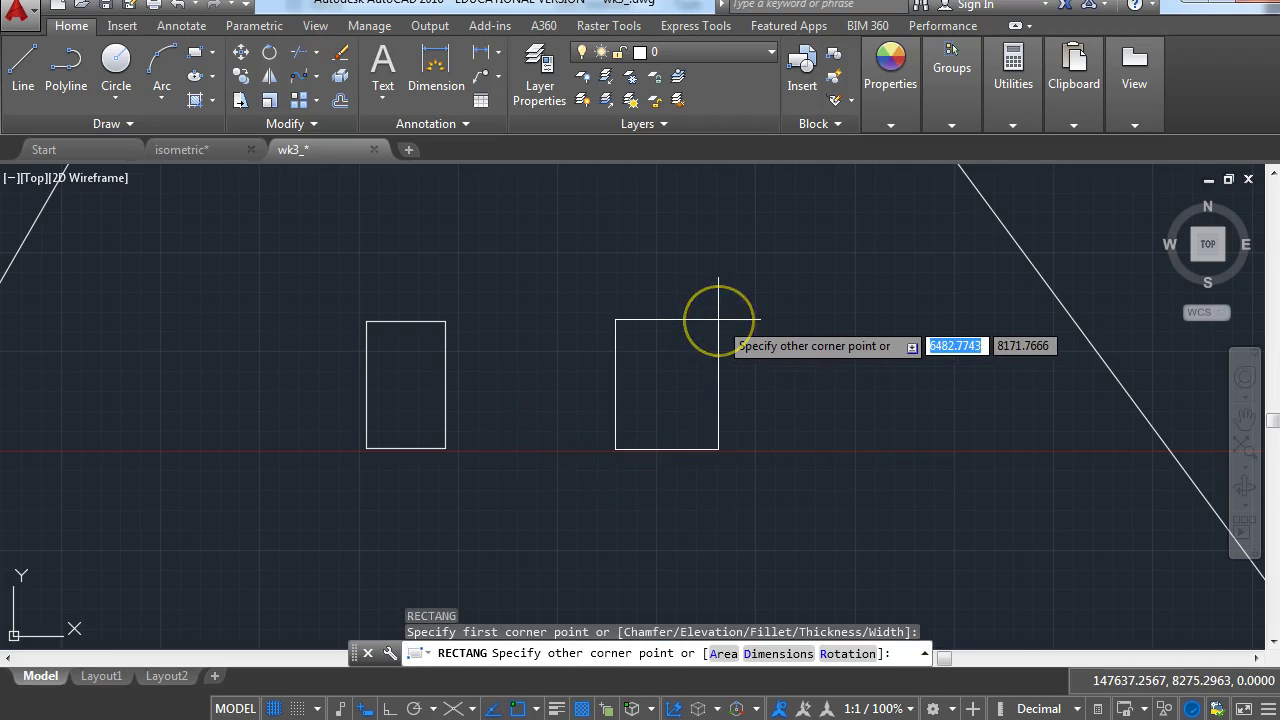
type("5000")
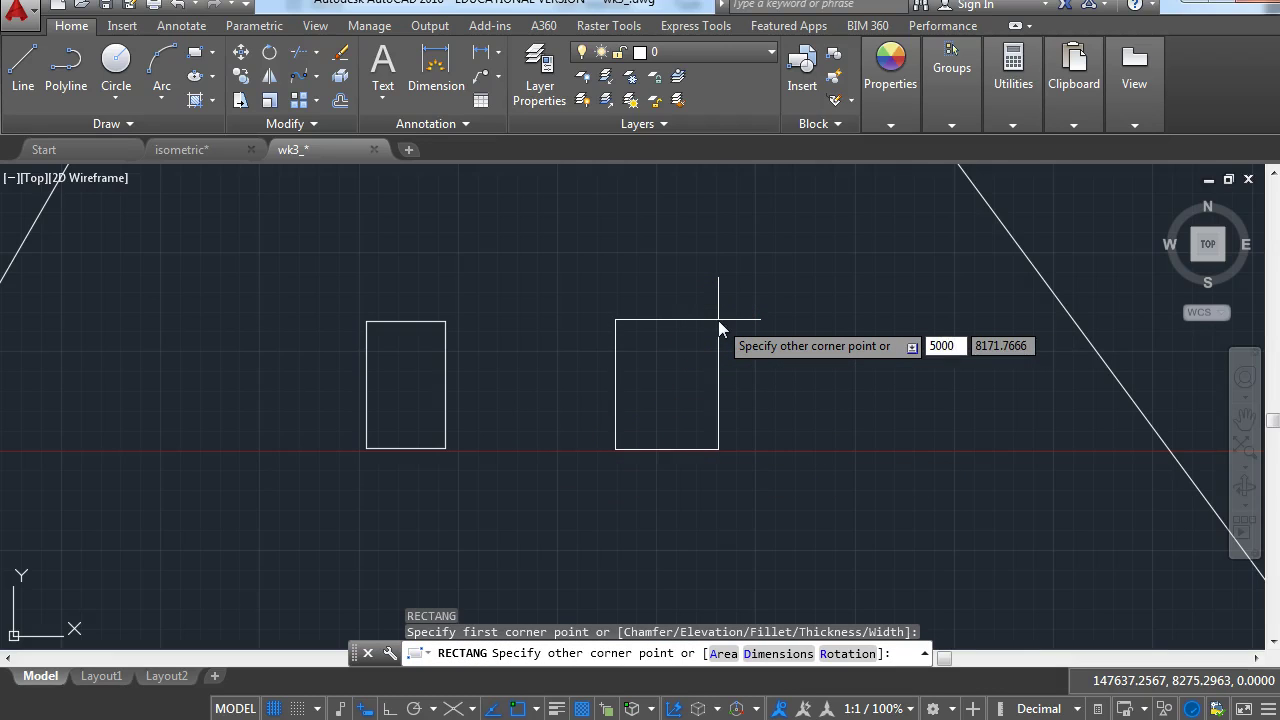
key("Tab")
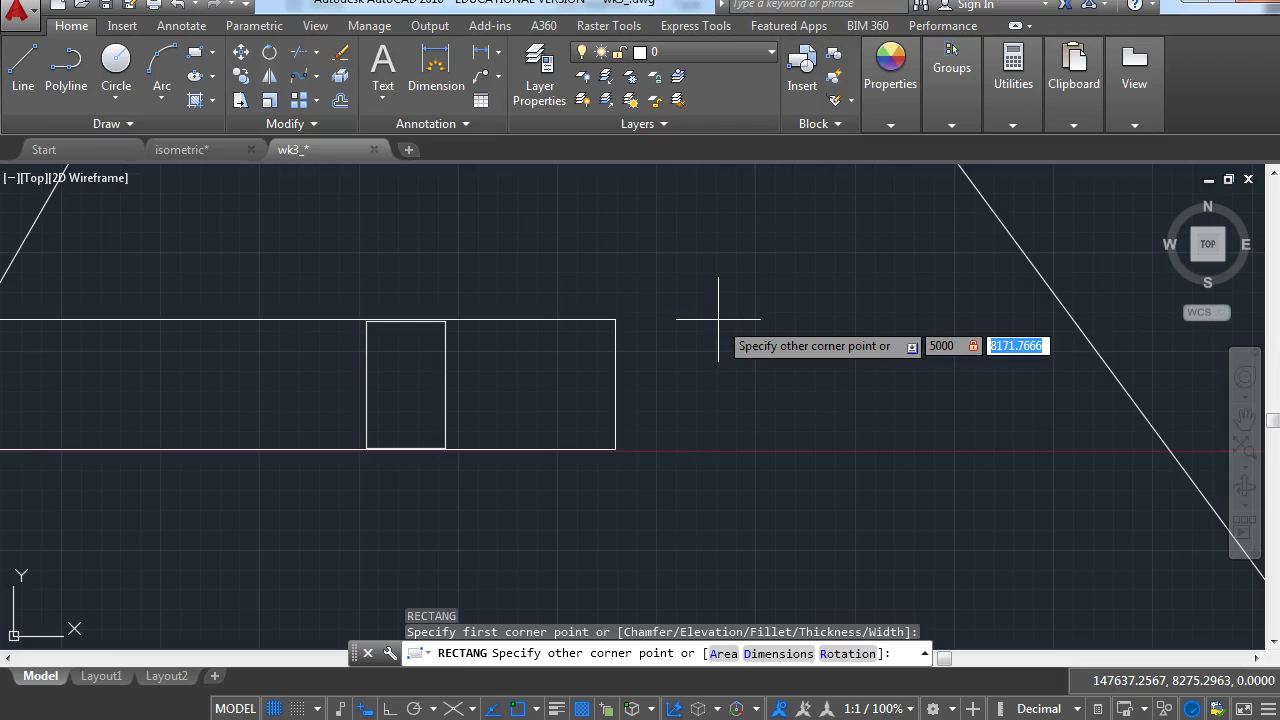
type("900")
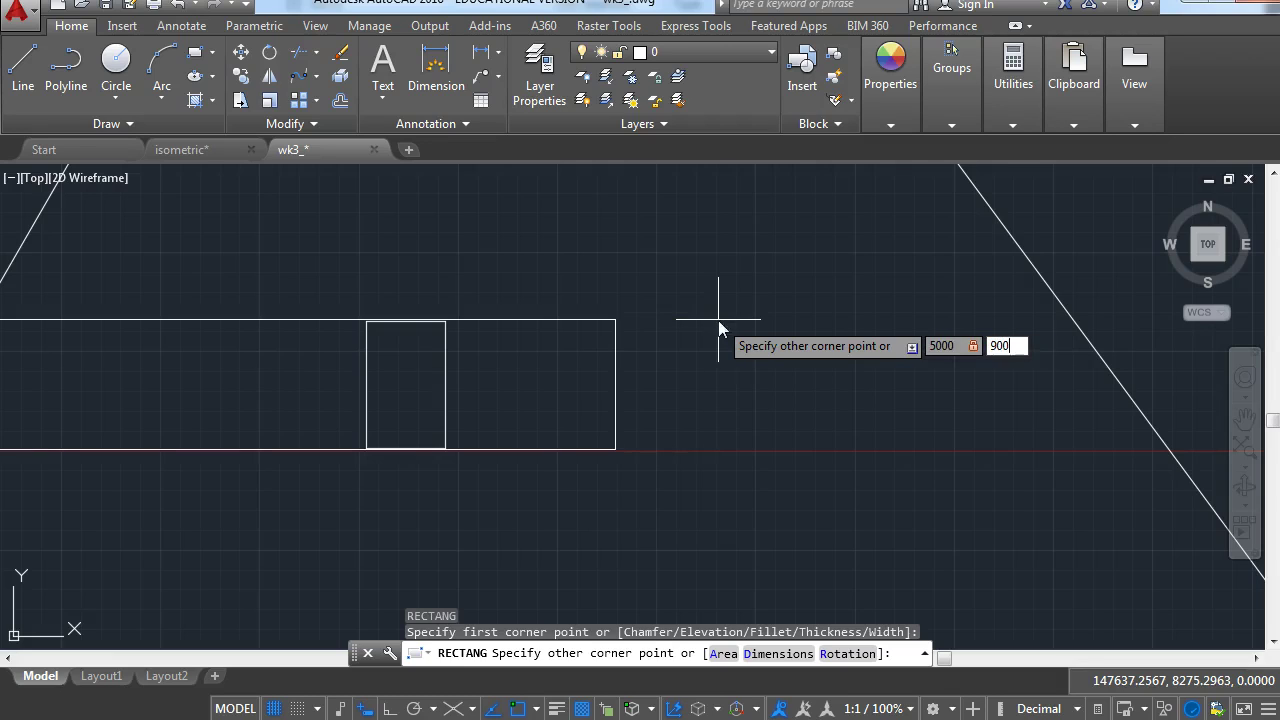
type("0")
key("Return")
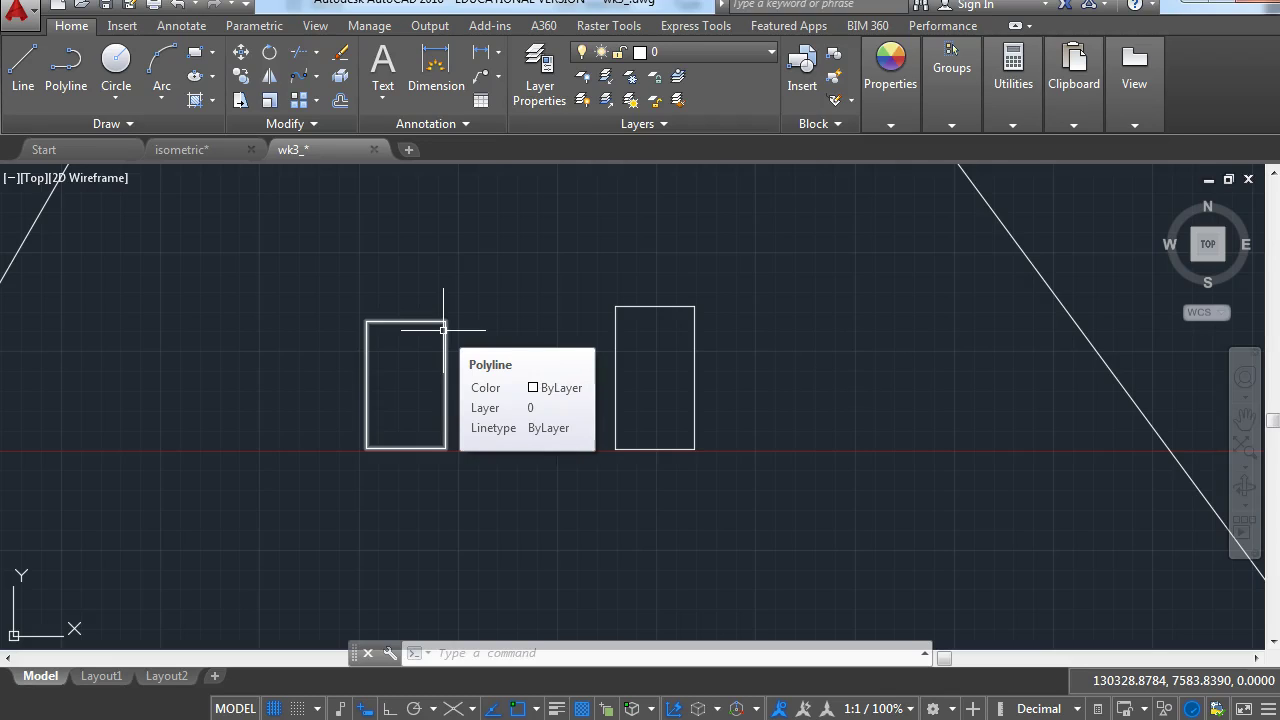
Offset the 5000 by 8000 rectangle outward by a distance of 300 and end the Offset command.
type("o")
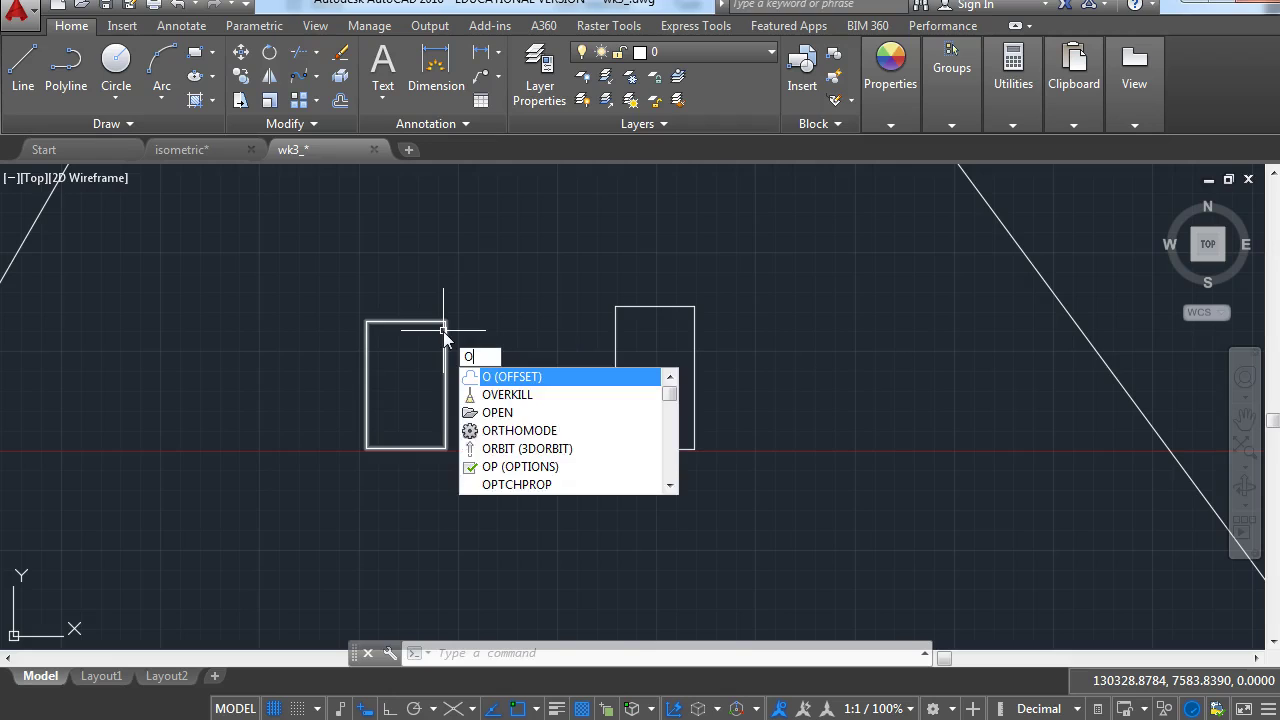
key("Return")
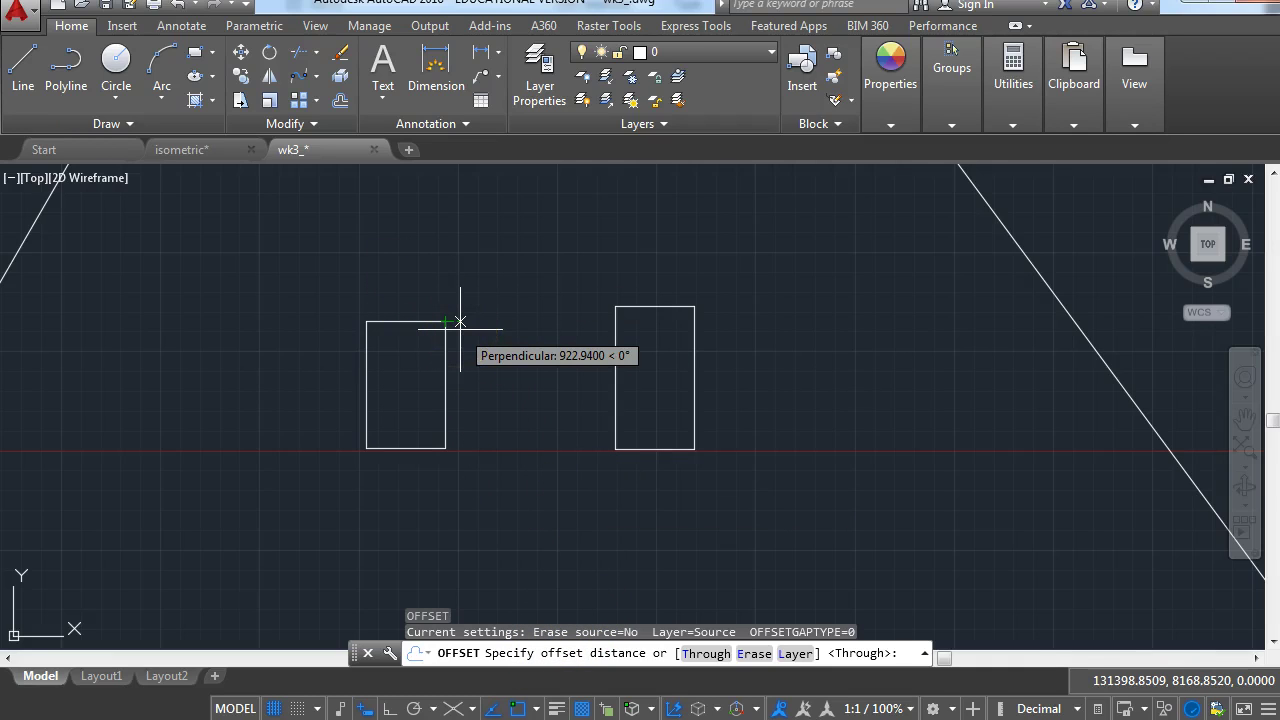
type("300")
key("Return")
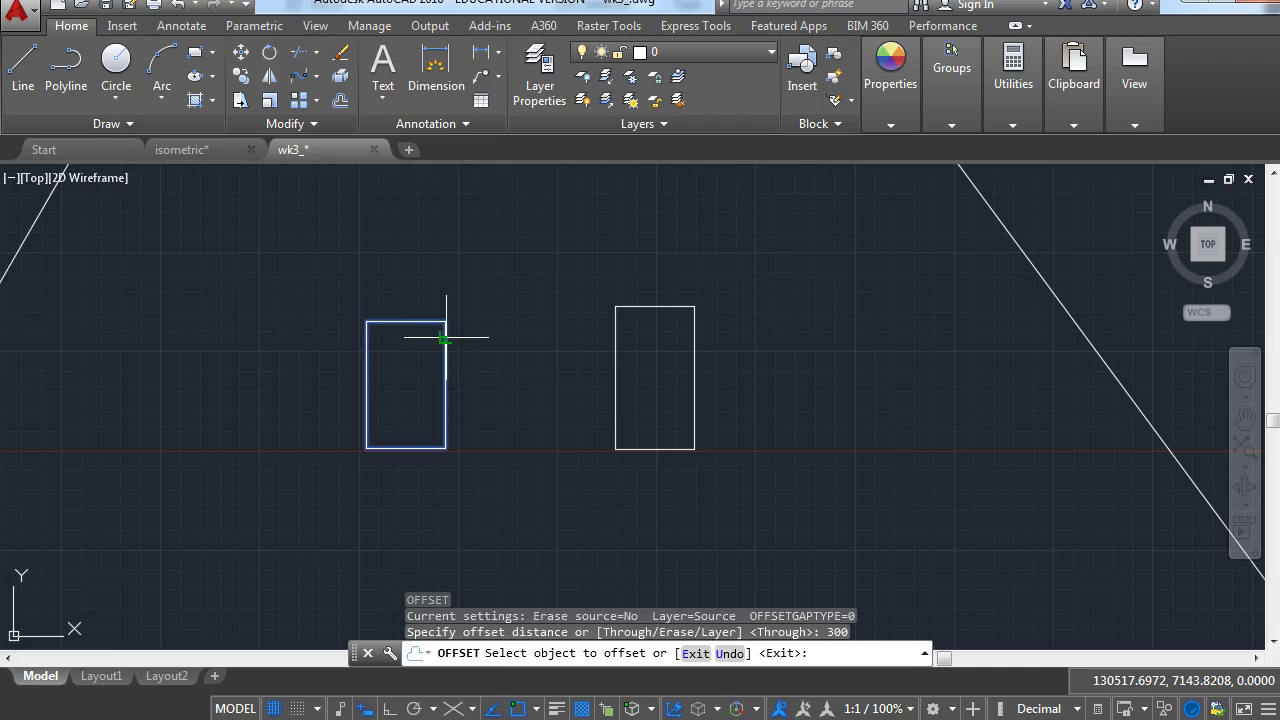
left_click(446, 337)
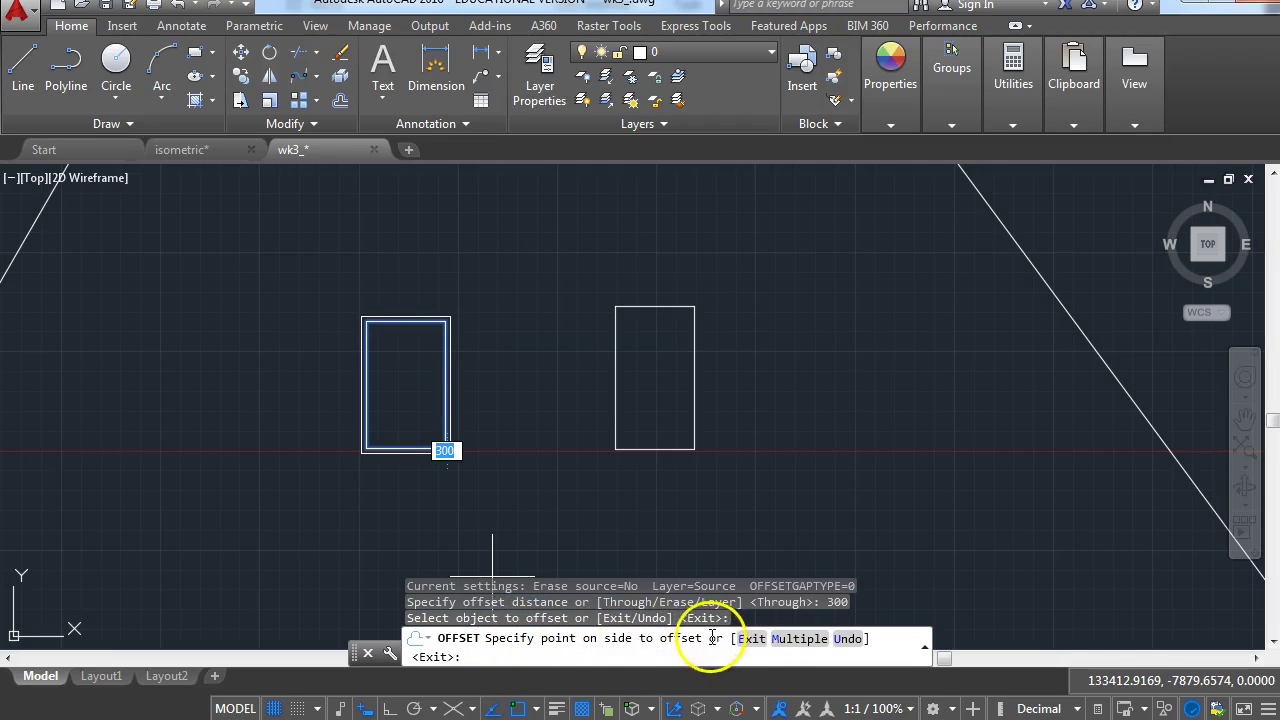
scroll(447, 345, "up", 6)
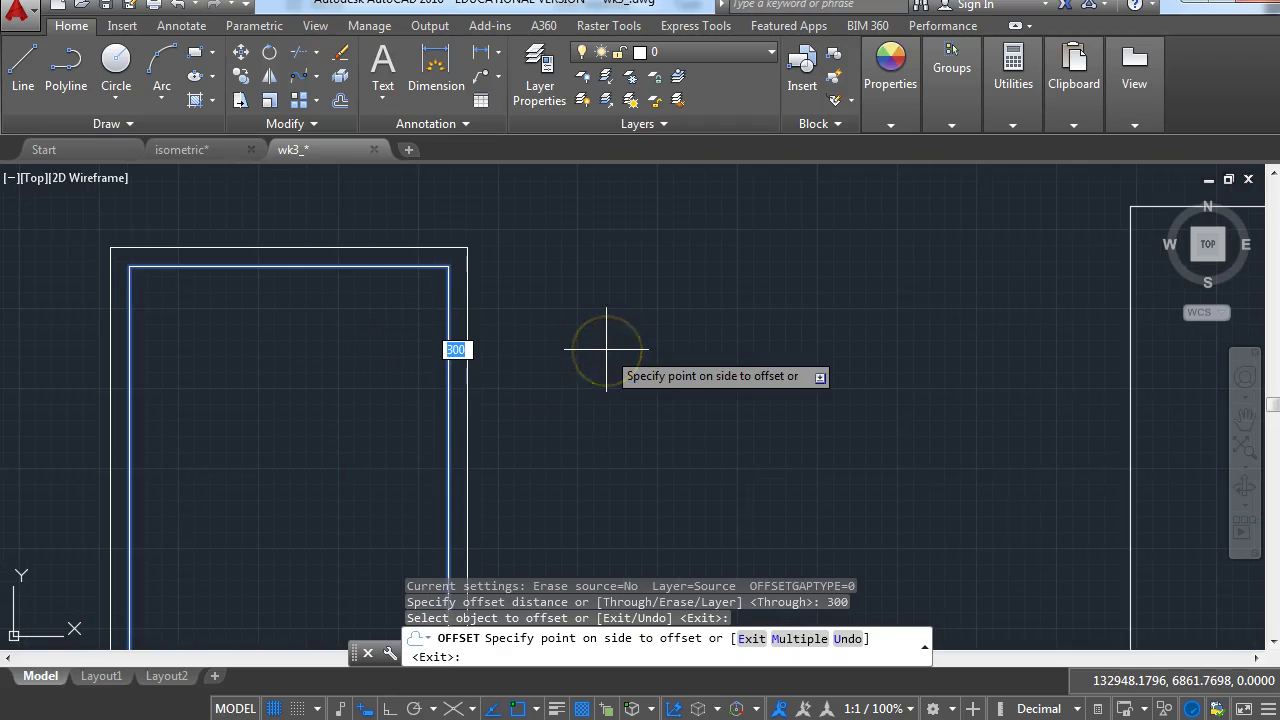
left_click(533, 333)
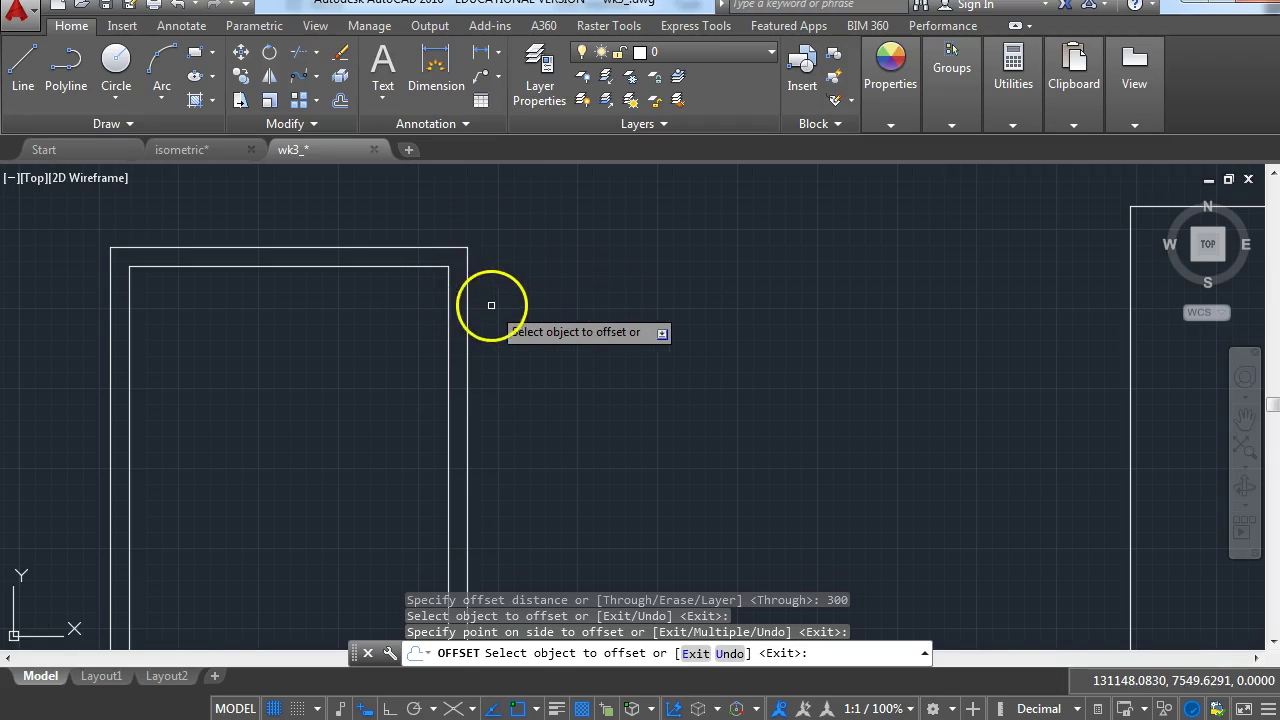
scroll(623, 403, "down", 4)
mouse_move(623, 403)
middle_mouse_down()
mouse_move(558, 348)
mouse_move(262, 346)
middle_mouse_up()
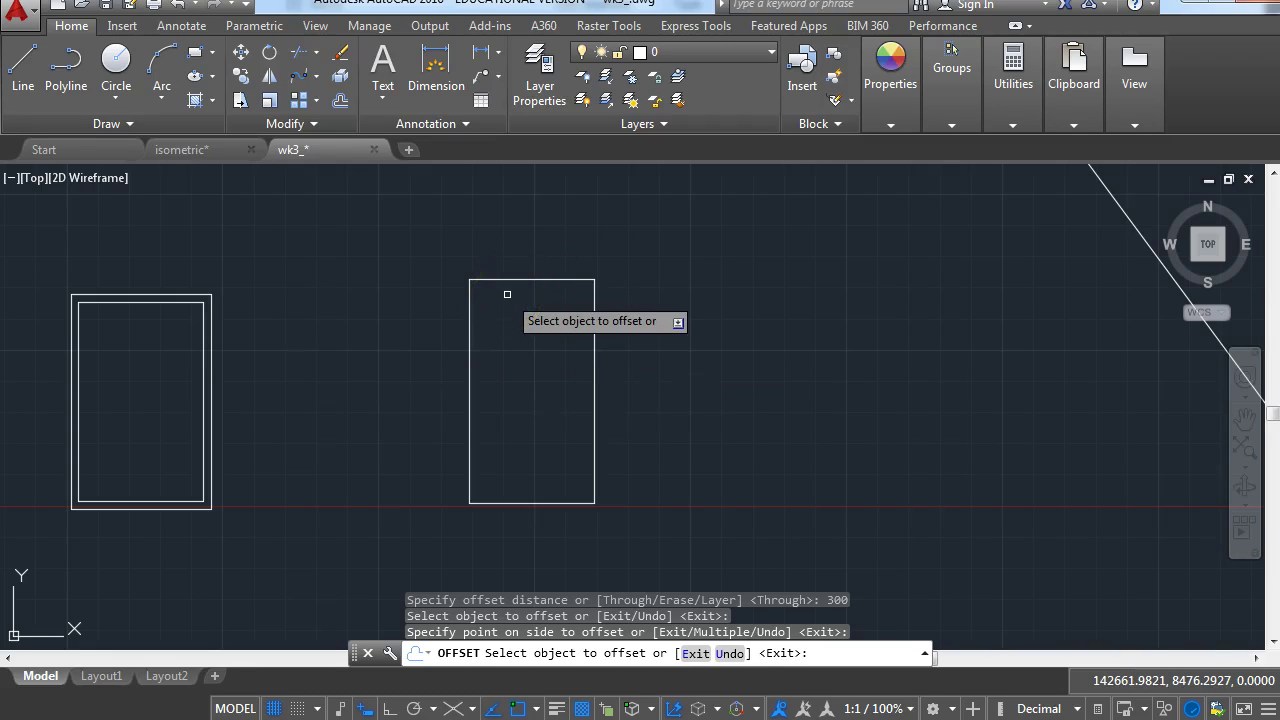
key("Escape")
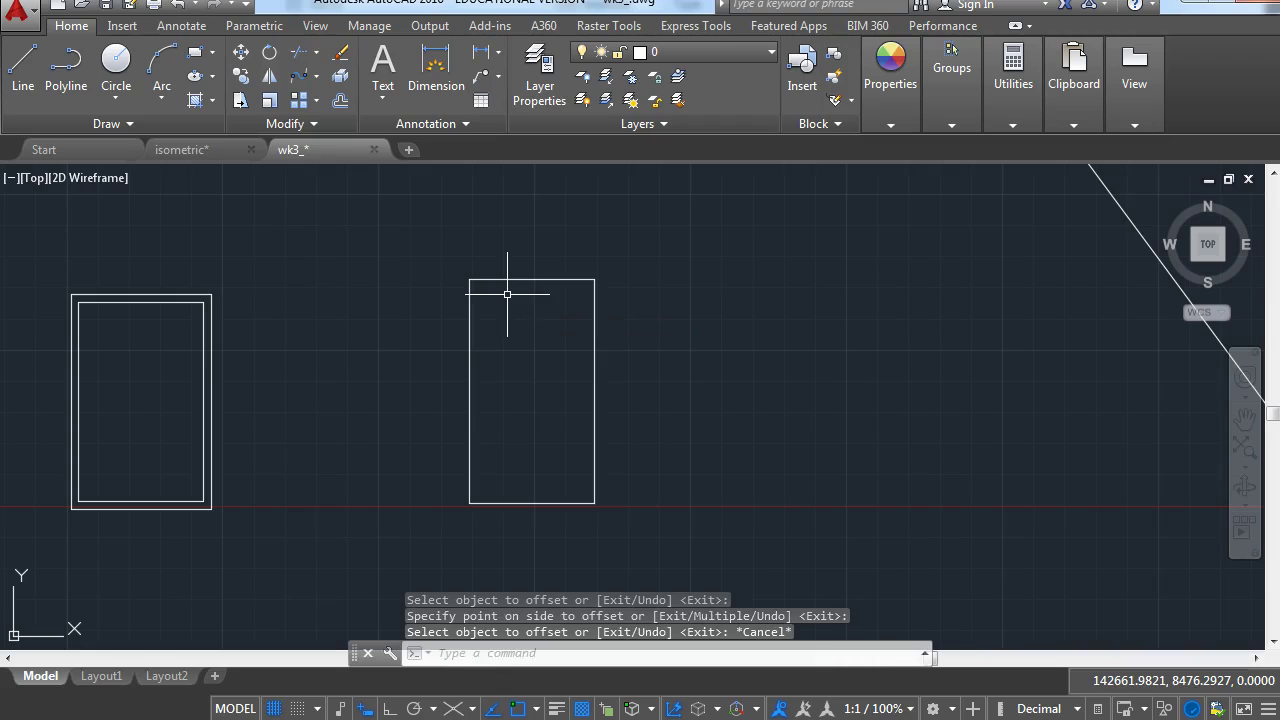
Offset the 5000 by 9000 rectangle outward by a distance of 400.
type("o")
key("BackSpace")
key("Return")
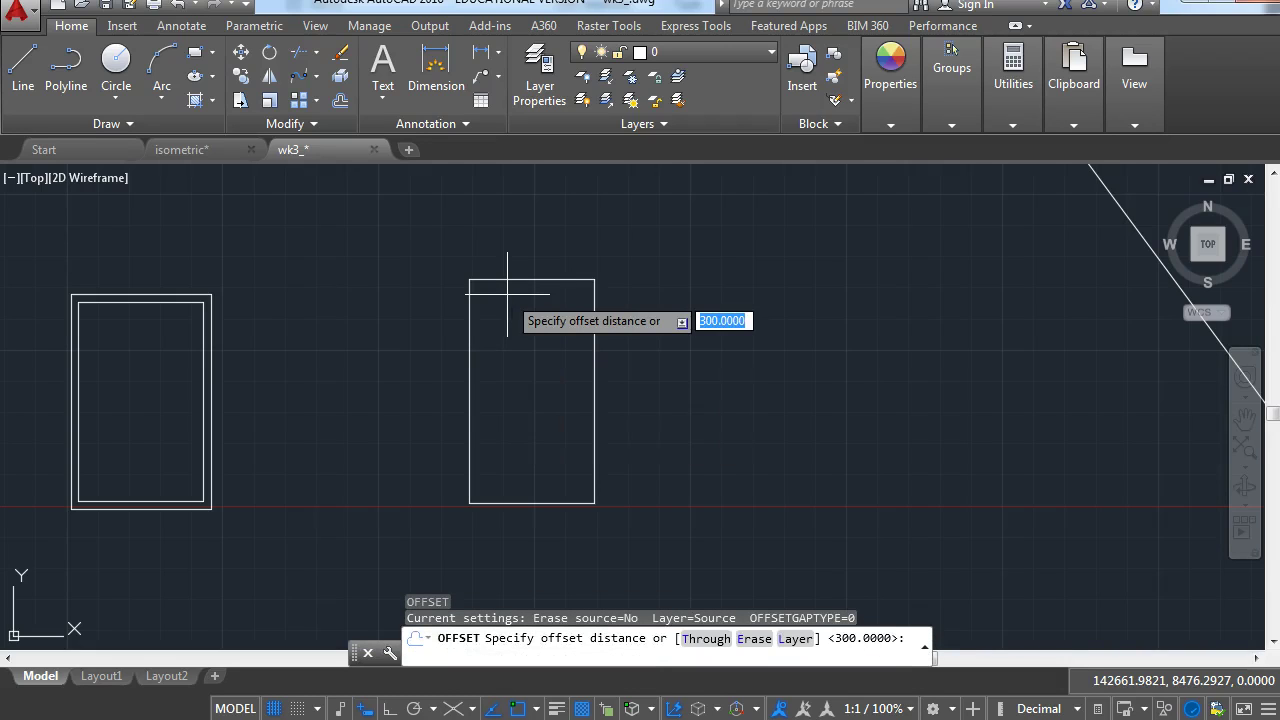
type("400")
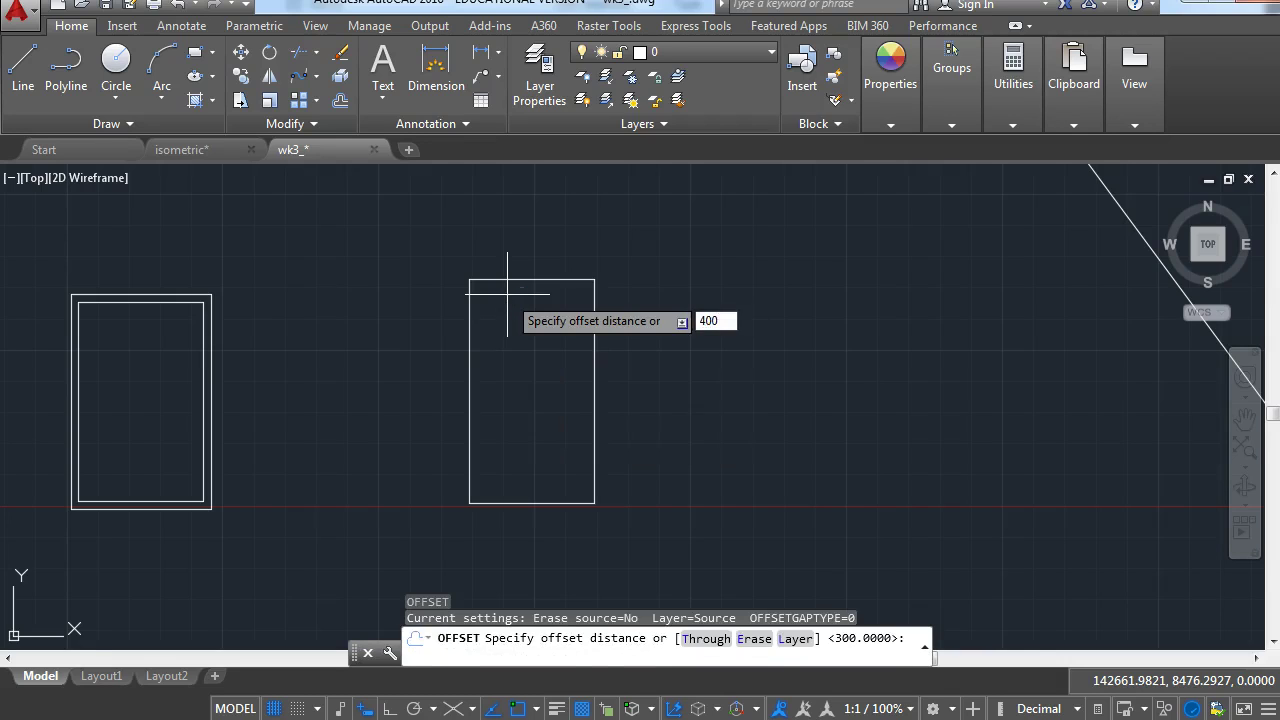
key("Return")
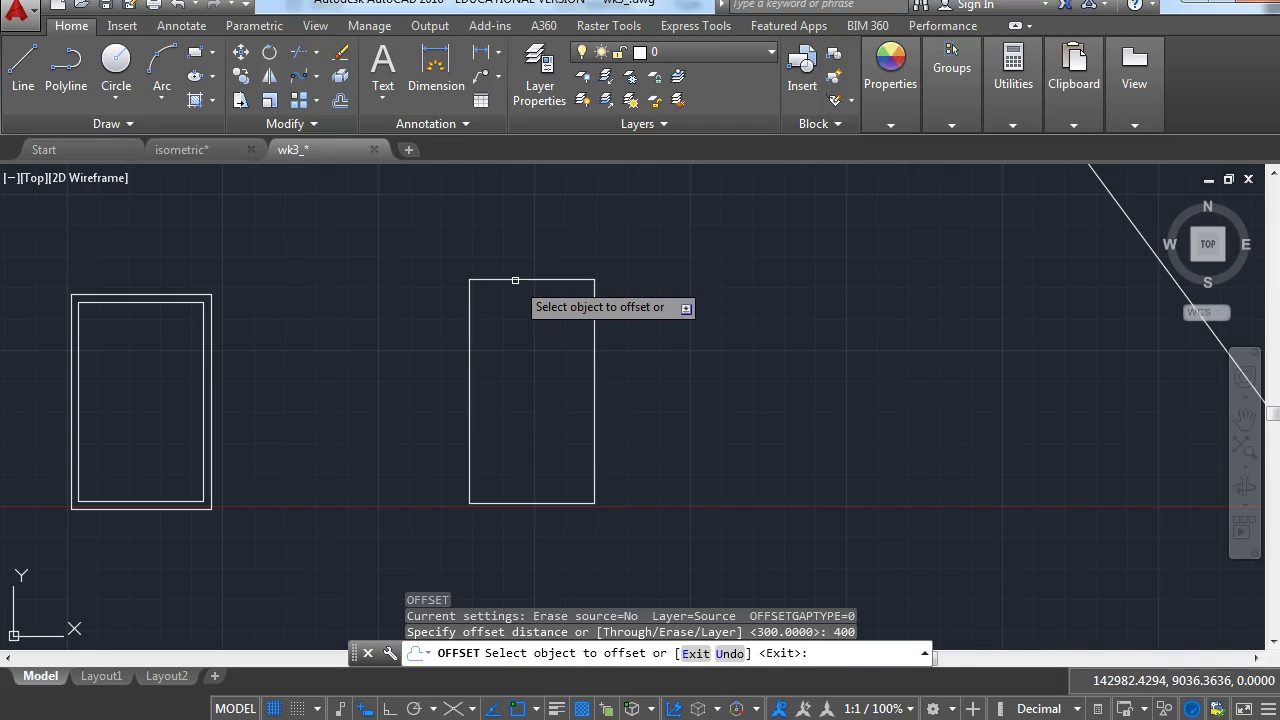
left_click(515, 280)
left_click(560, 245)
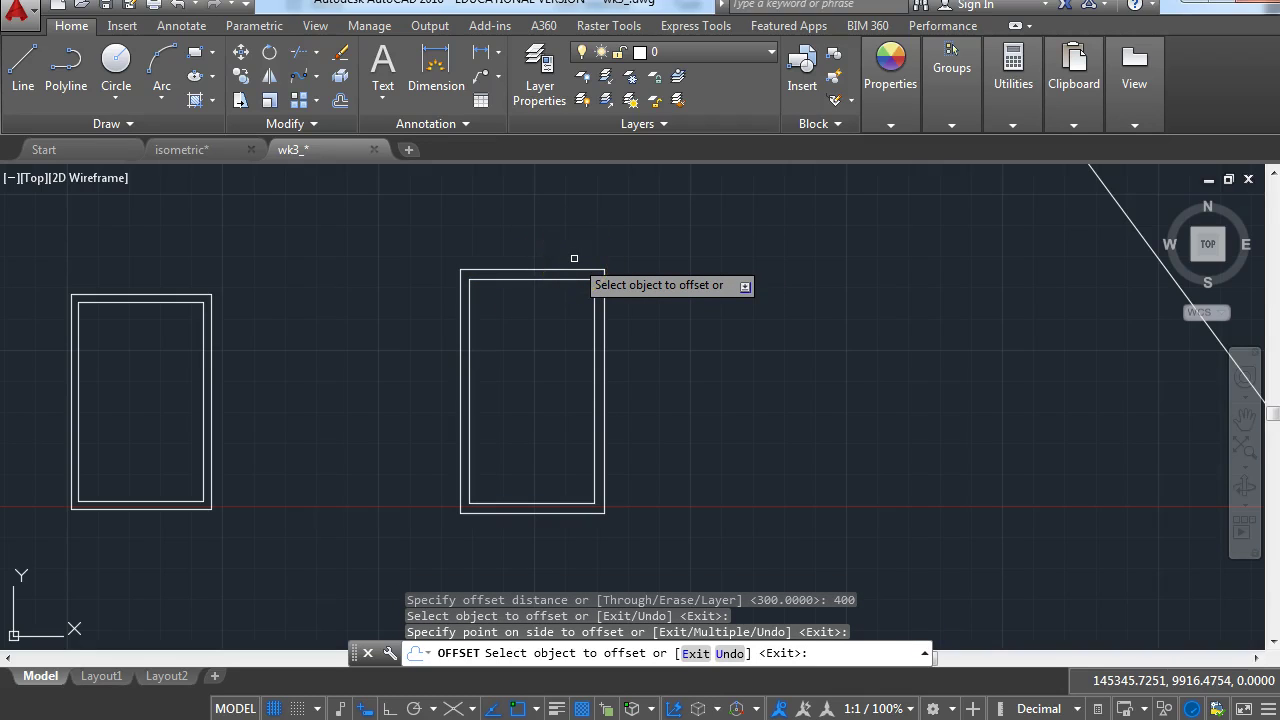
Add three more outward offsets at the same 400 distance, each from the current outermost rectangle around the 5000 by 9000 one.
left_click(575, 270)
left_click(578, 243)
left_click(577, 262)
left_click(591, 236)
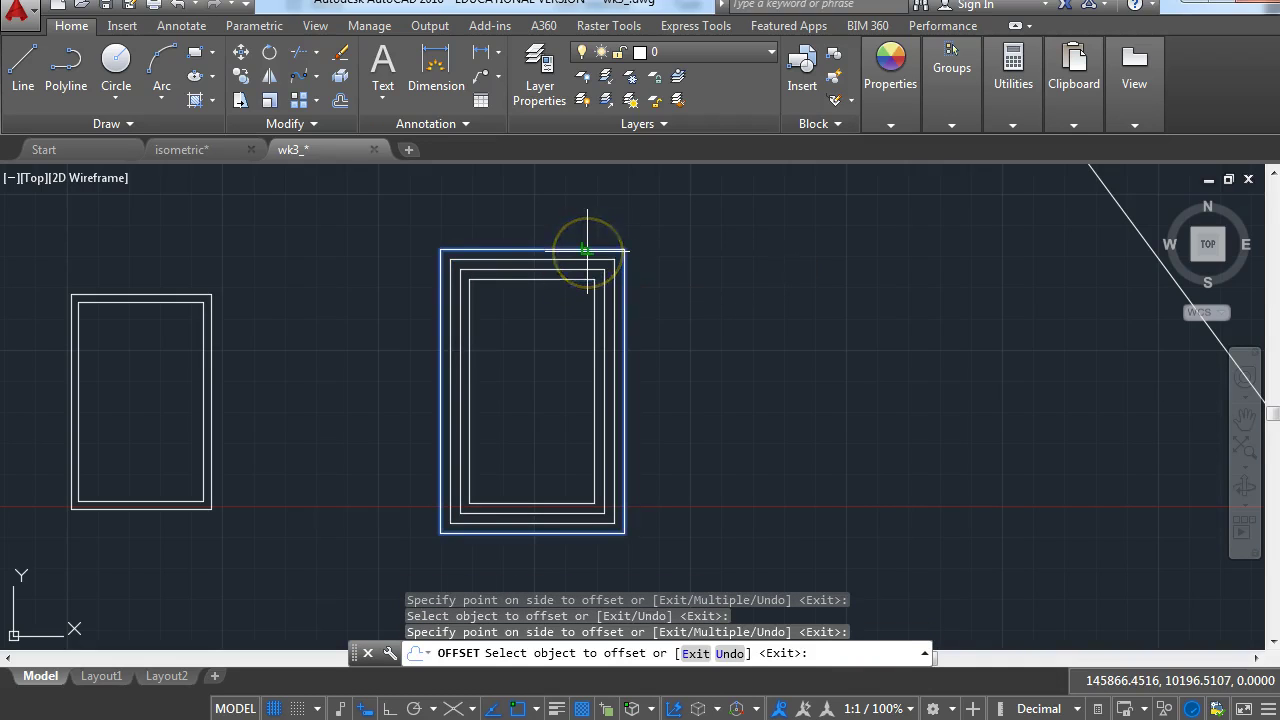
left_click(589, 250)
left_click(606, 218)
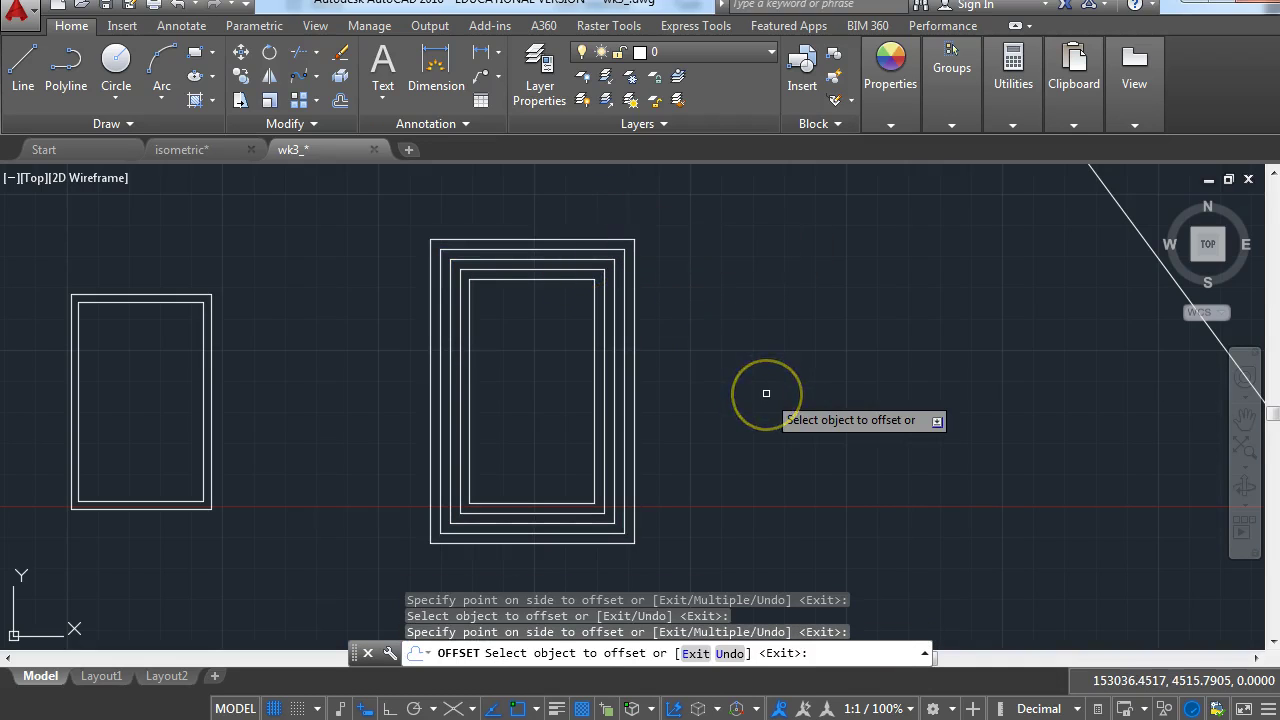